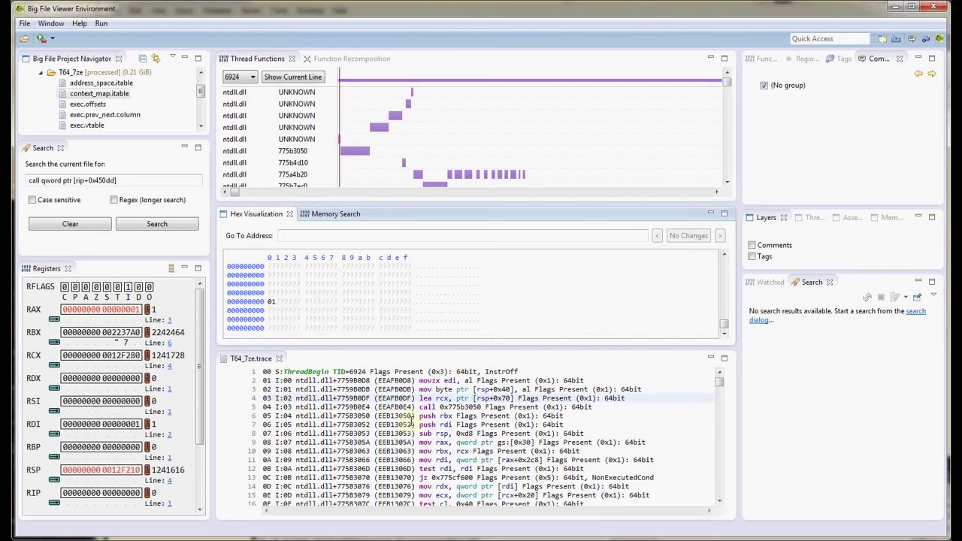
- Go to trace line 2420356 and show its memory change in the hex view
click(412, 425)
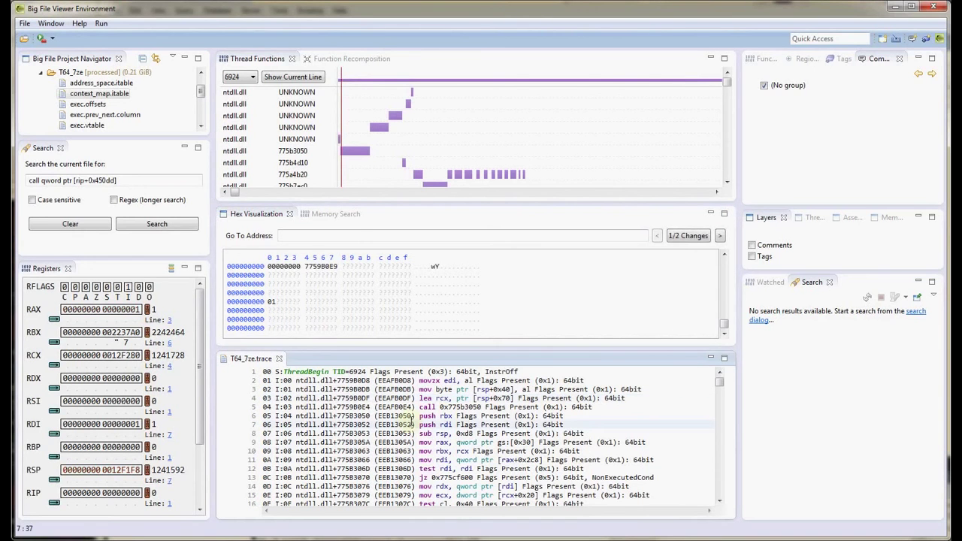
key(ctrl+l)
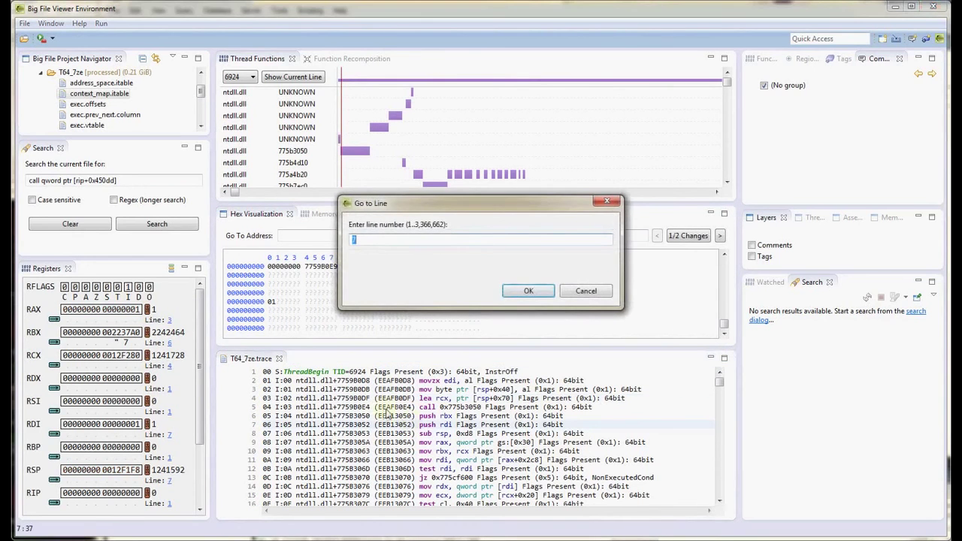
text(2420356)
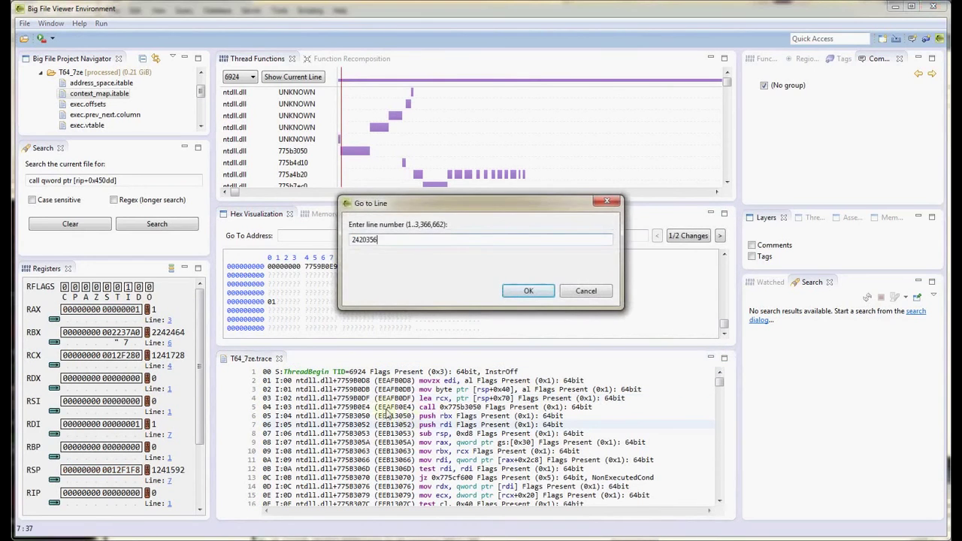
click(529, 291)
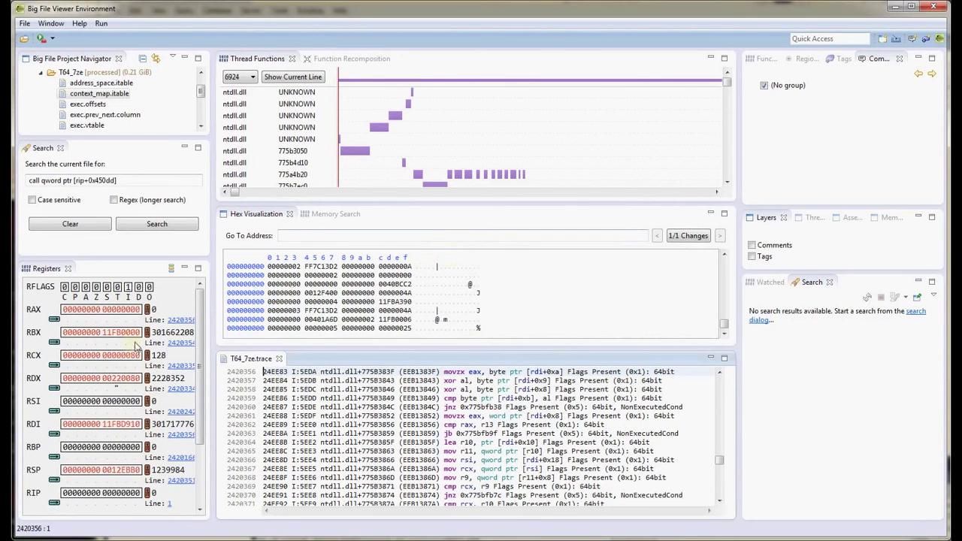
click(686, 238)
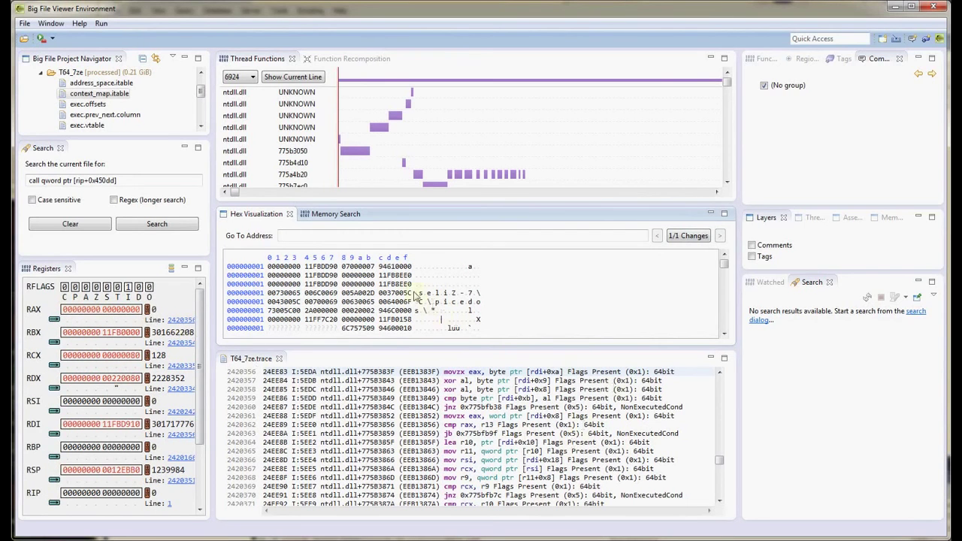
- Highlight the readable path fragments in the hex view's text column, including the C\picedo row
drag(419, 293, 484, 322)
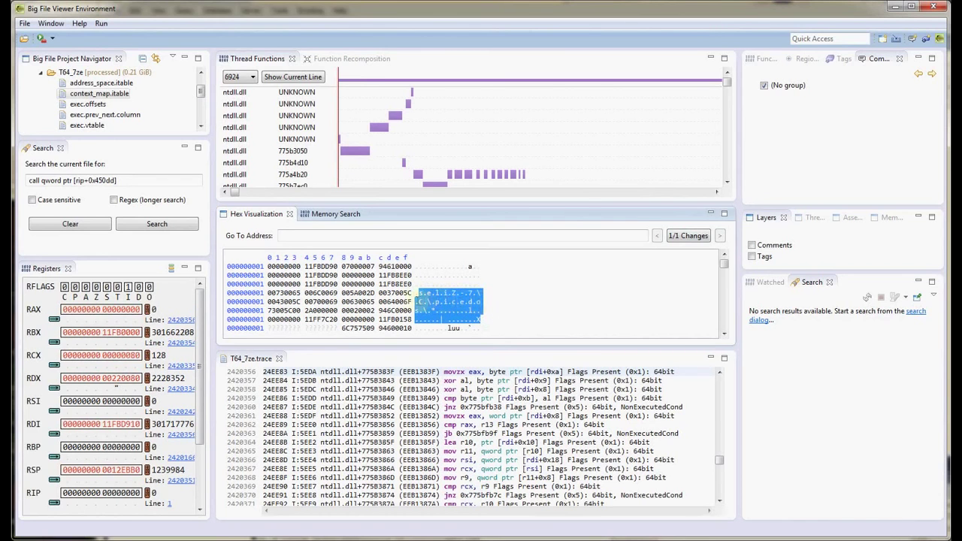
click(480, 298)
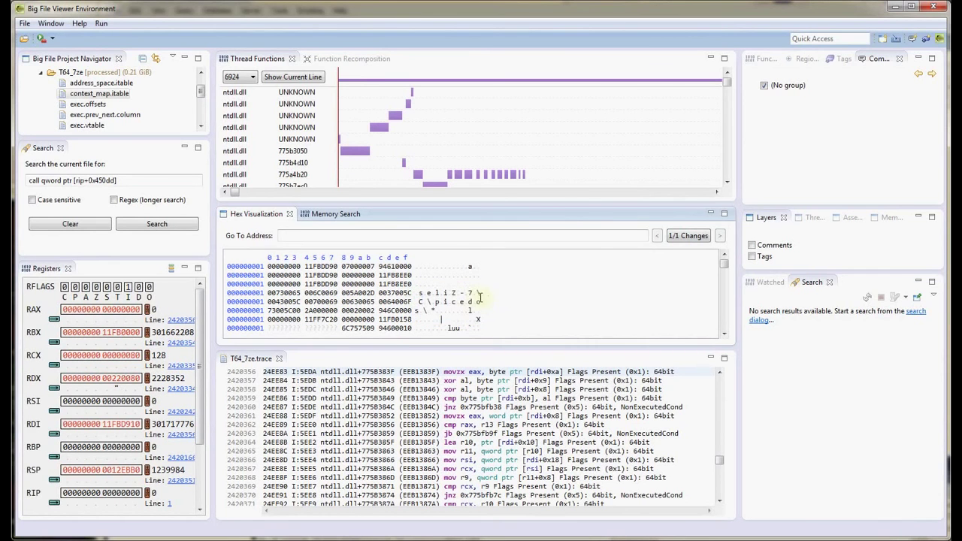
drag(420, 302, 481, 301)
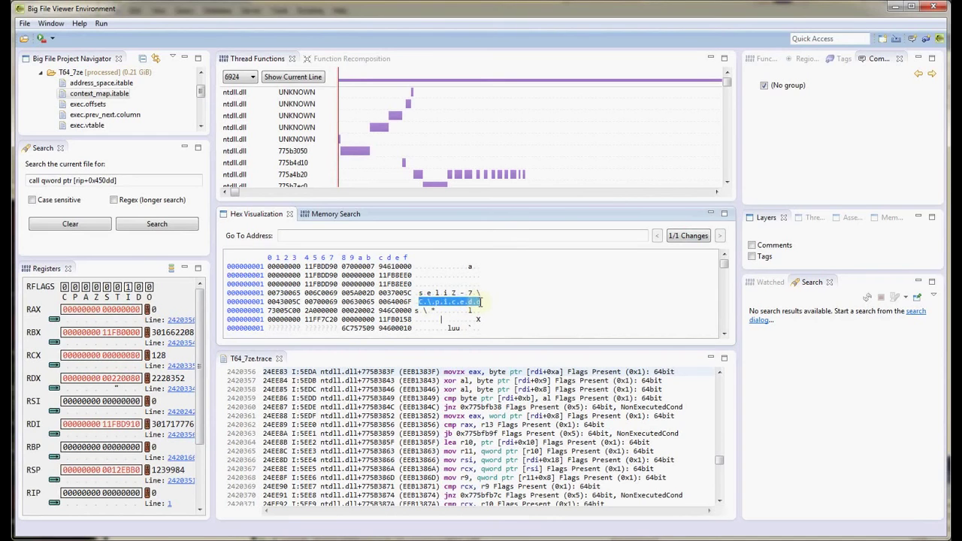
click(480, 294)
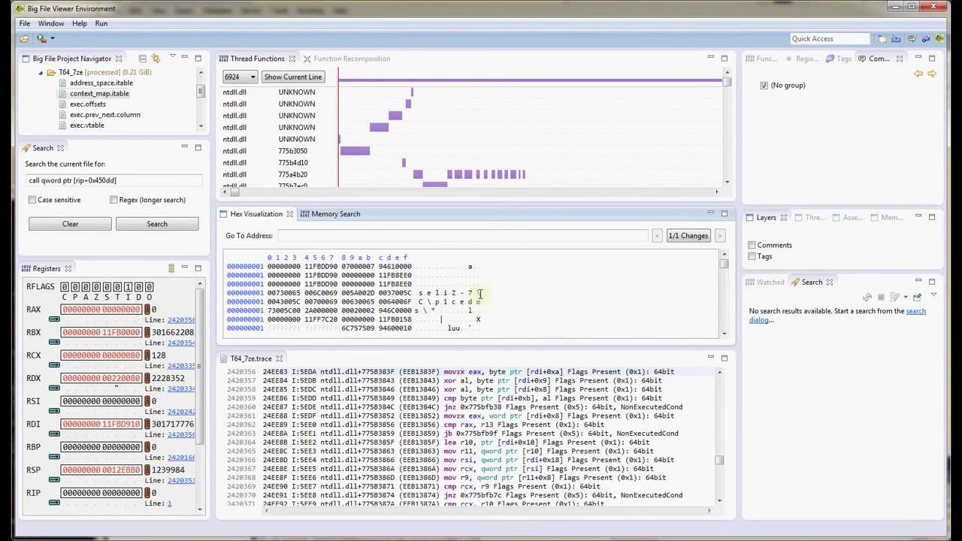
- Search the current line's memory for C\picedo with null-separated characters enabled
scroll(481, 294, up, 4)
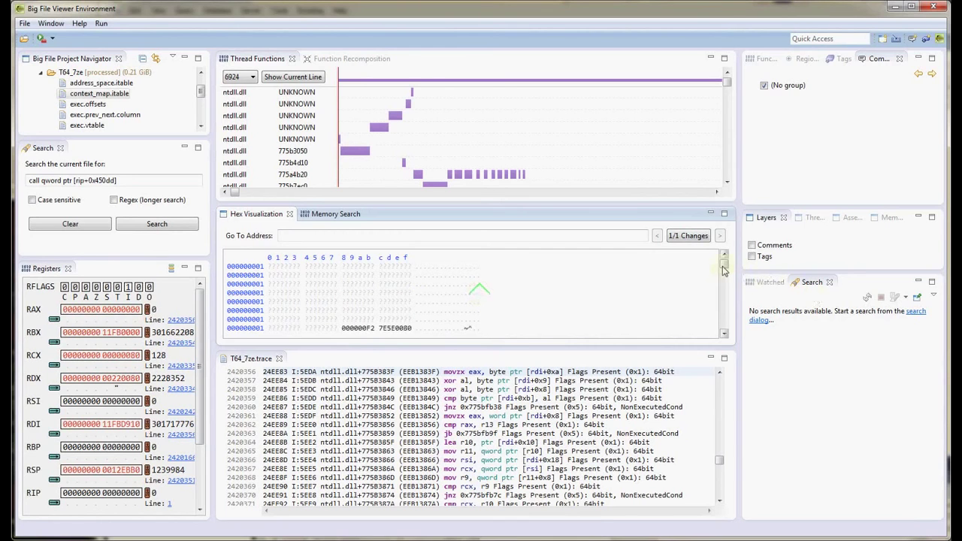
drag(723, 267, 728, 340)
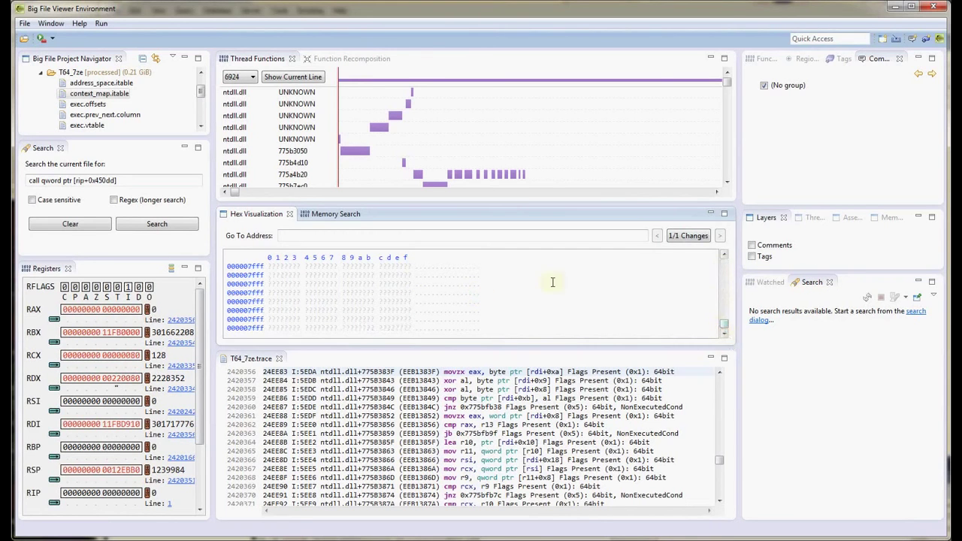
click(339, 214)
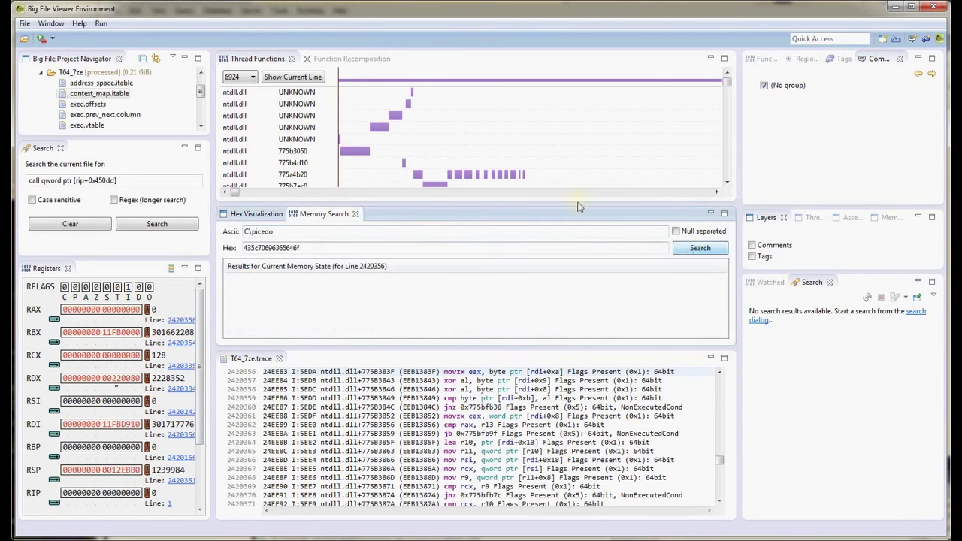
click(676, 232)
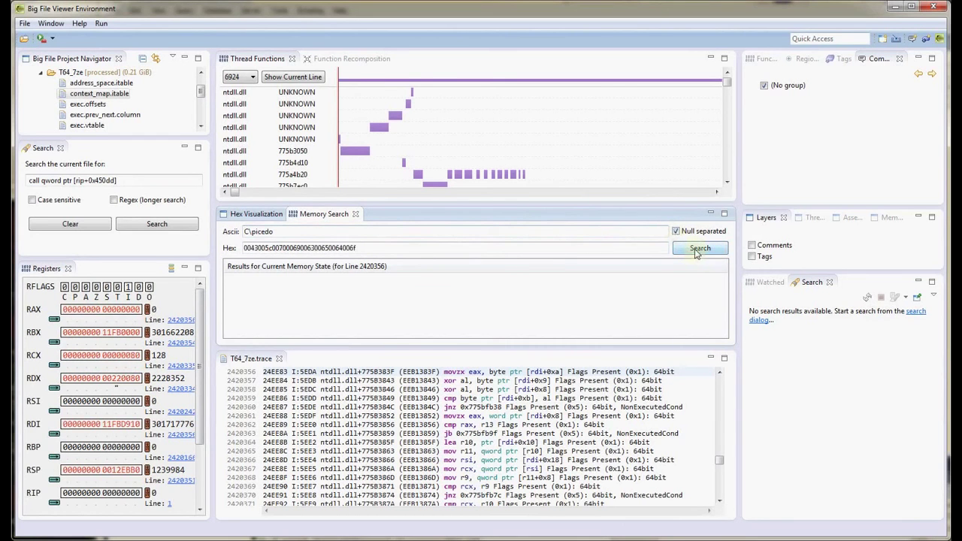
click(697, 250)
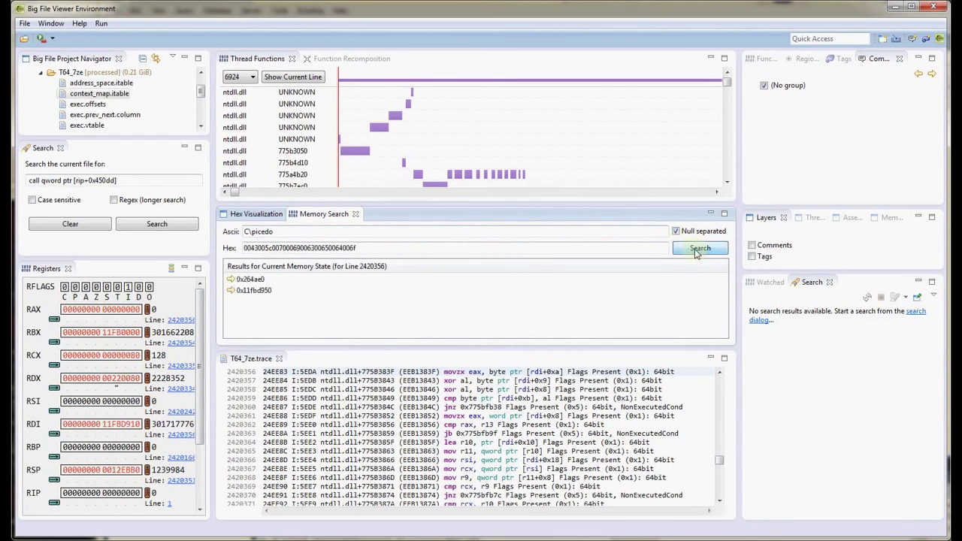
- Open the search result at 0x11fbd950 in the hex view and examine the bytes just before it
double_click(256, 291)
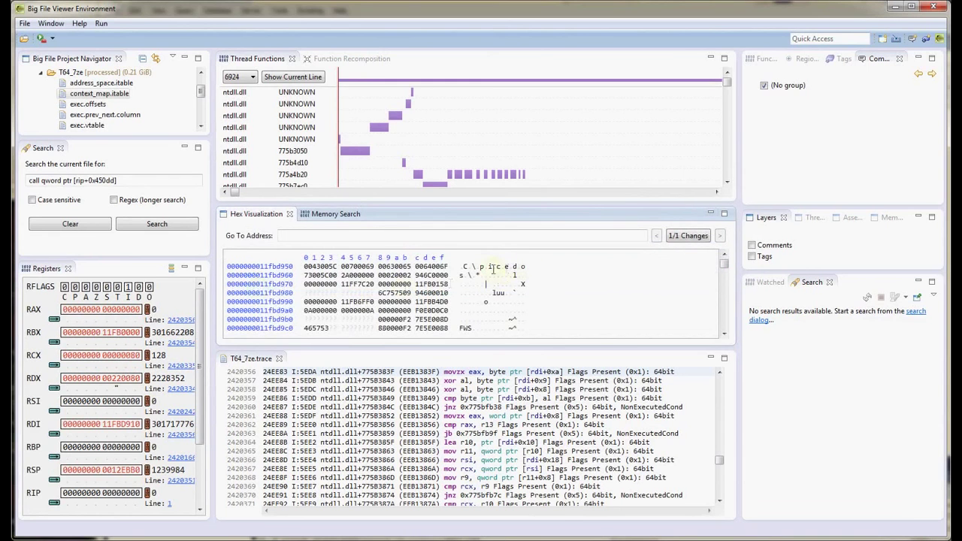
click(724, 258)
click(724, 258)
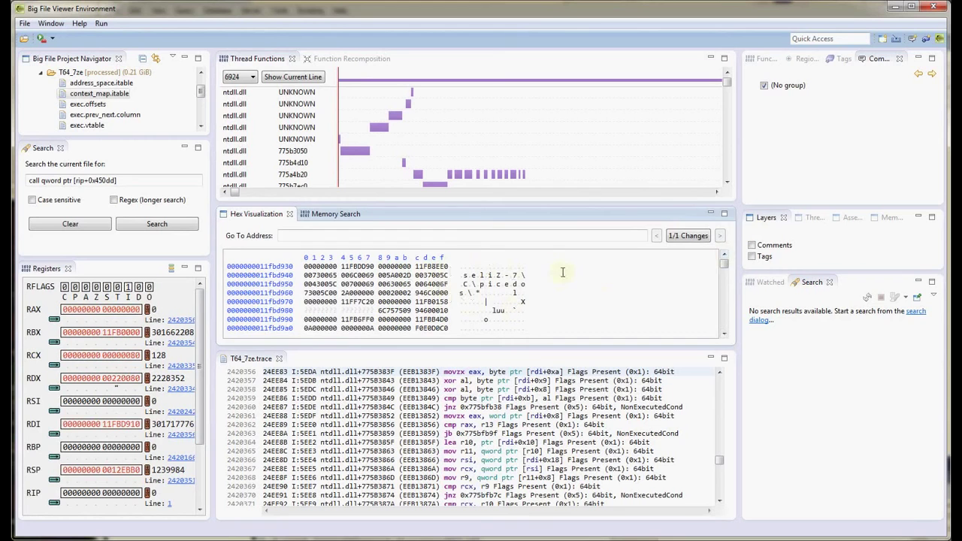
- Open the search result at 0x264ae0 in the hex view and examine the path text that precedes it
click(316, 214)
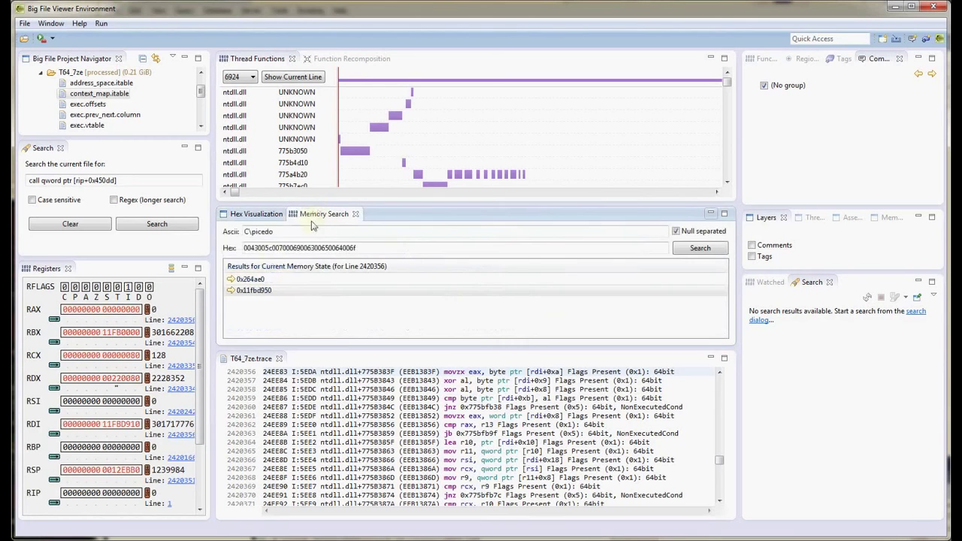
click(241, 284)
double_click(240, 283)
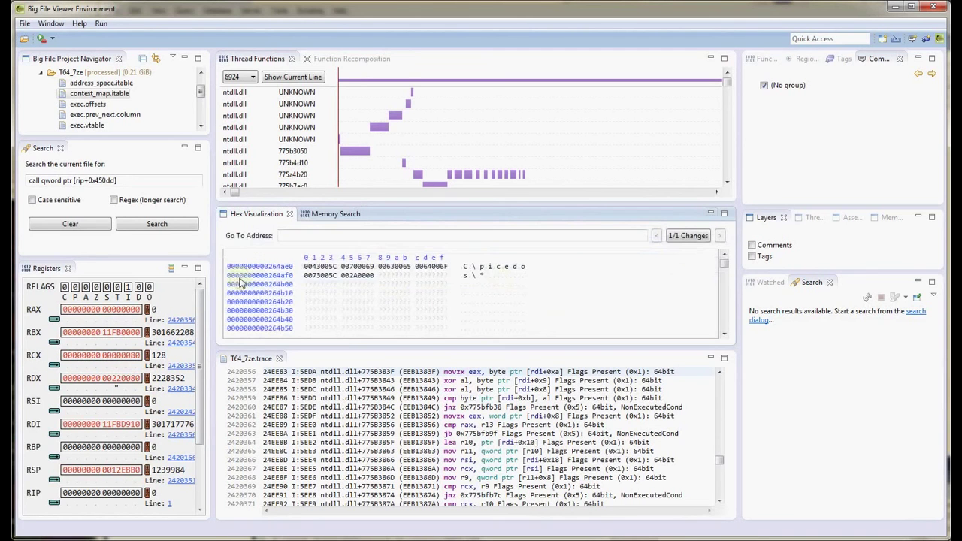
click(724, 257)
click(724, 258)
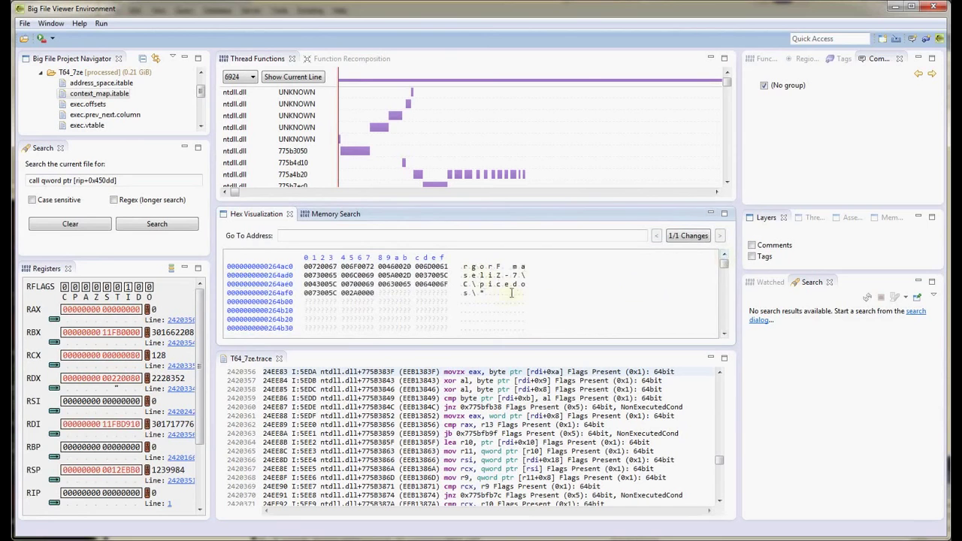
click(725, 258)
click(724, 257)
click(724, 258)
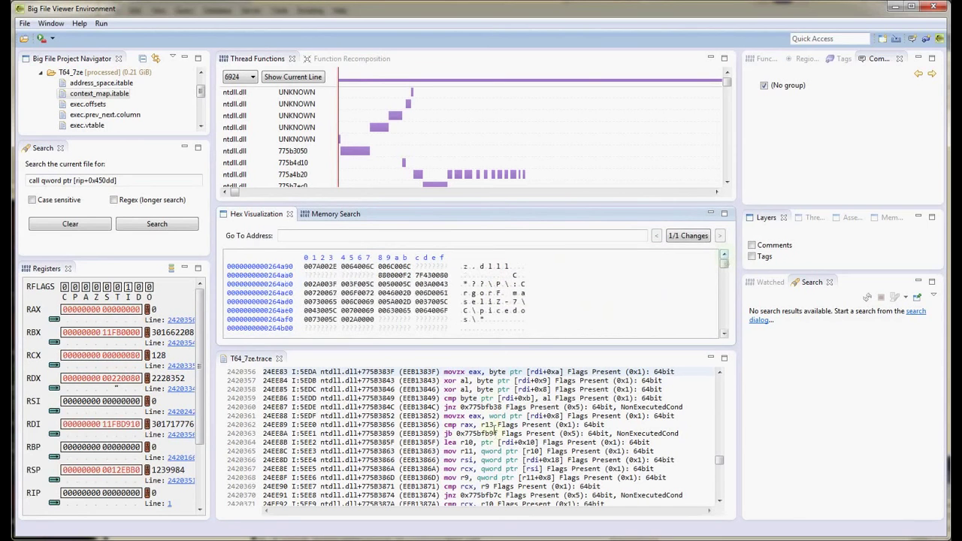
- Select line 4 near the start of the trace and rerun the C\picedo memory search for that line
drag(279, 371, 645, 371)
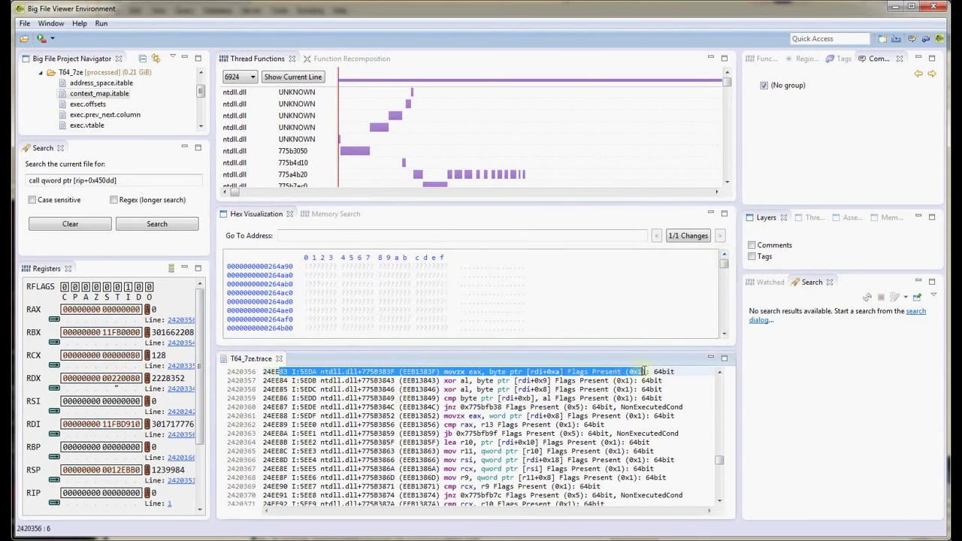
drag(720, 463, 720, 383)
click(373, 398)
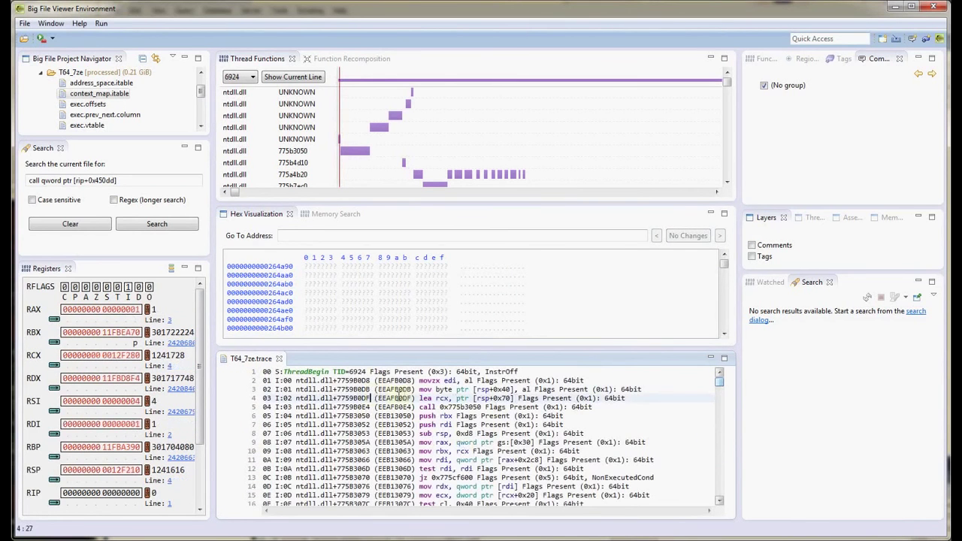
click(332, 214)
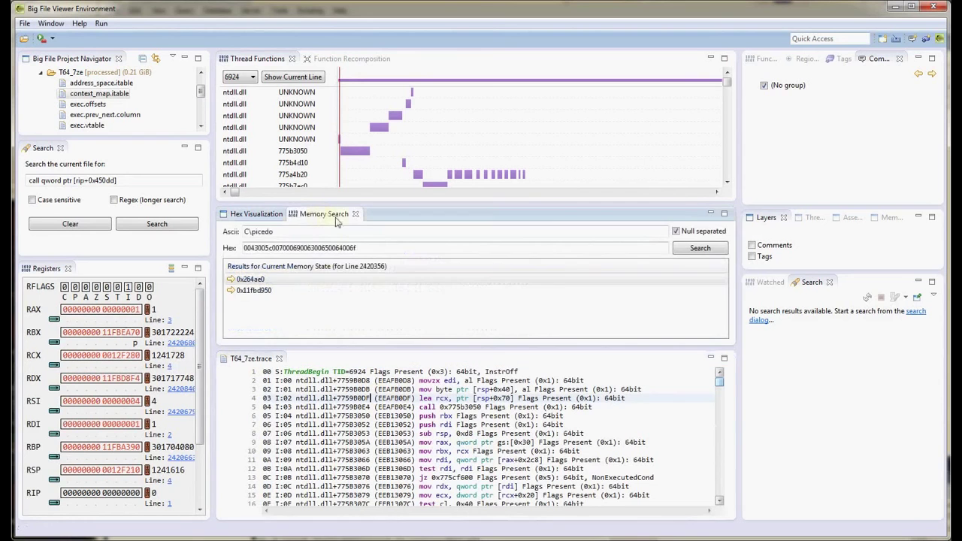
click(712, 251)
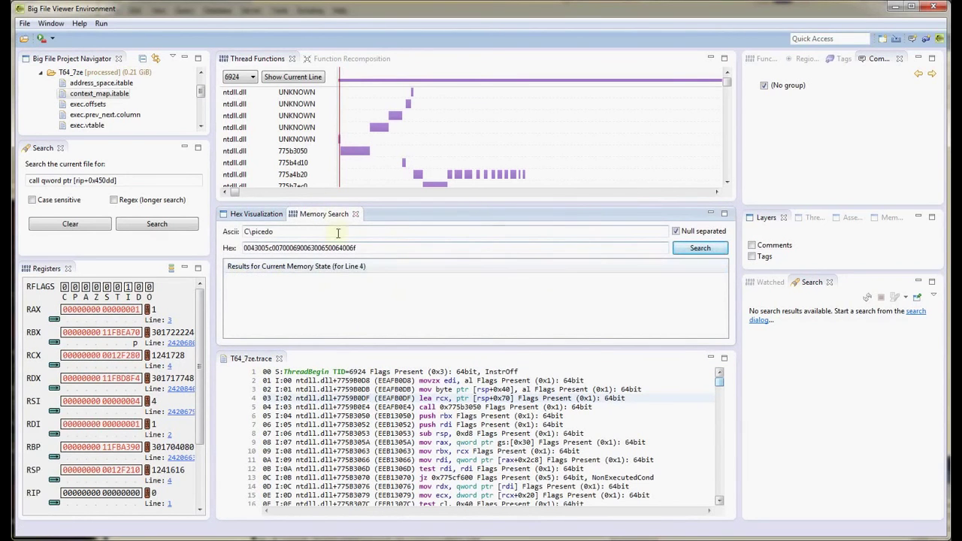
- Return to trace line 2420356 and repeat the null-separated C\picedo memory search there
click(594, 434)
click(567, 425)
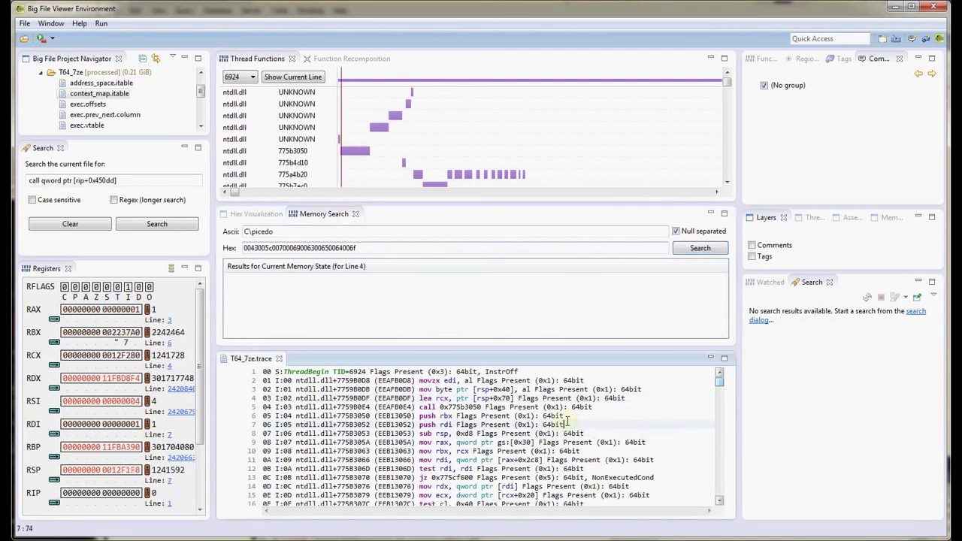
key(ctrl+l)
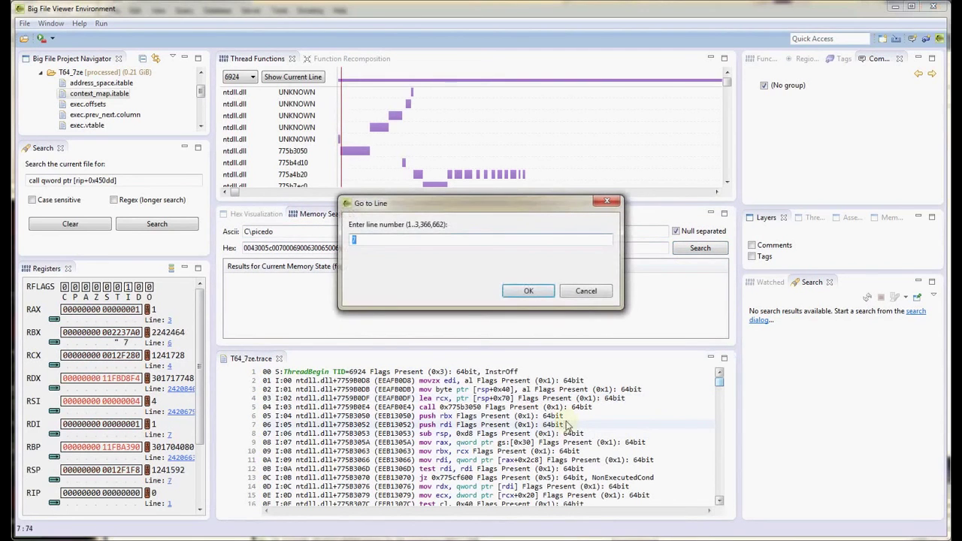
click(579, 293)
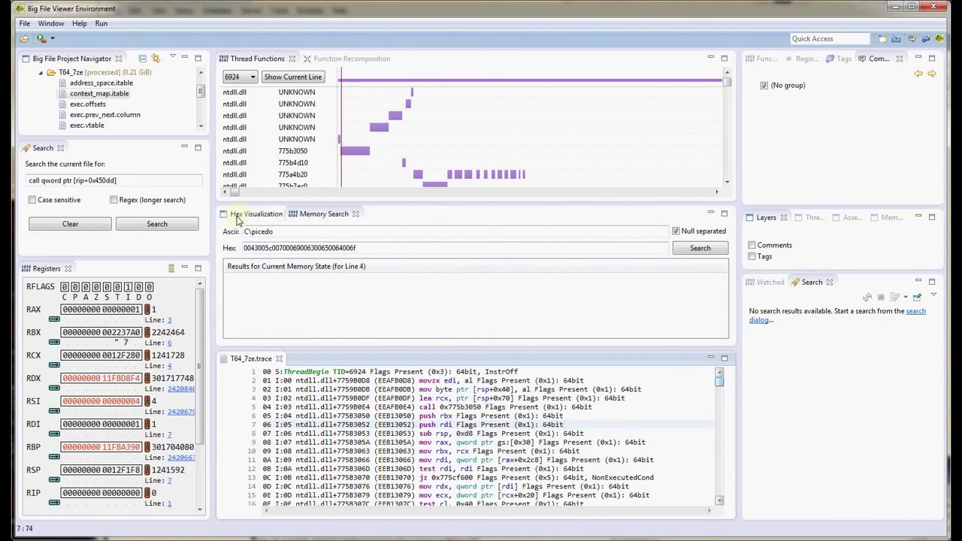
key(ctrl+l)
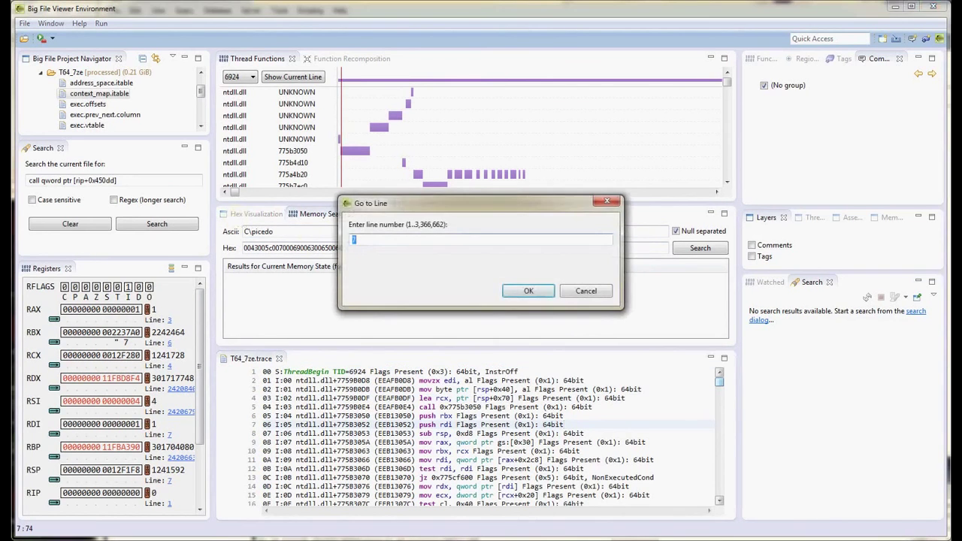
key(Escape)
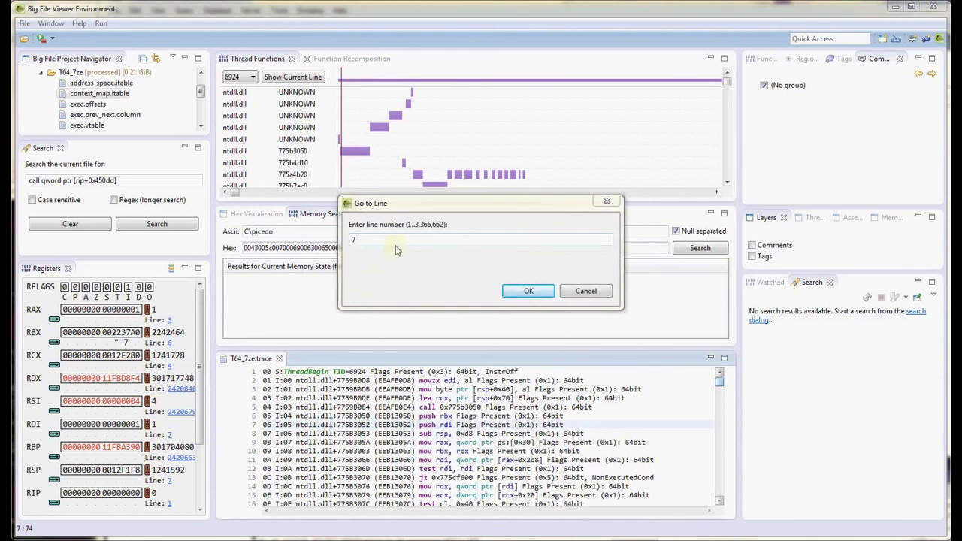
click(422, 239)
text(2420356)
key(BackSpace)
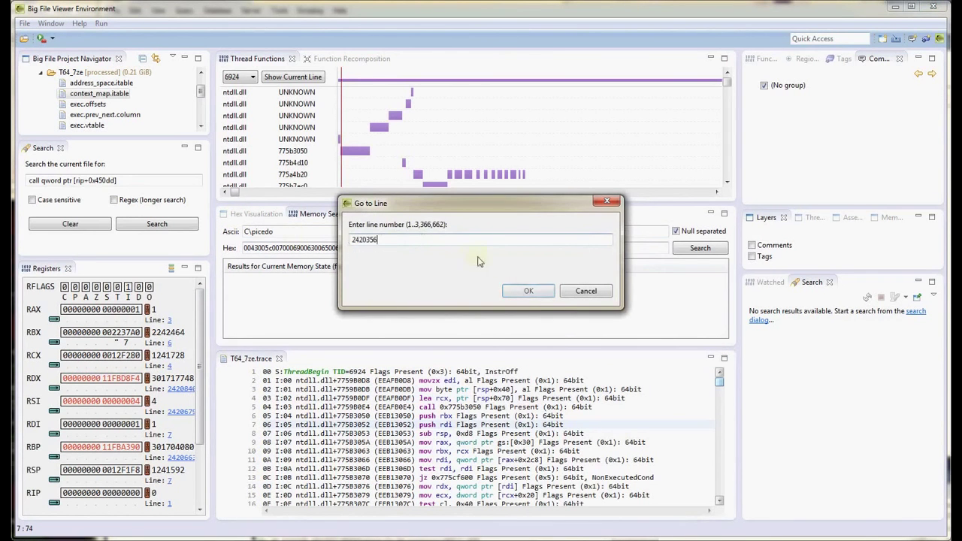
click(519, 290)
click(700, 248)
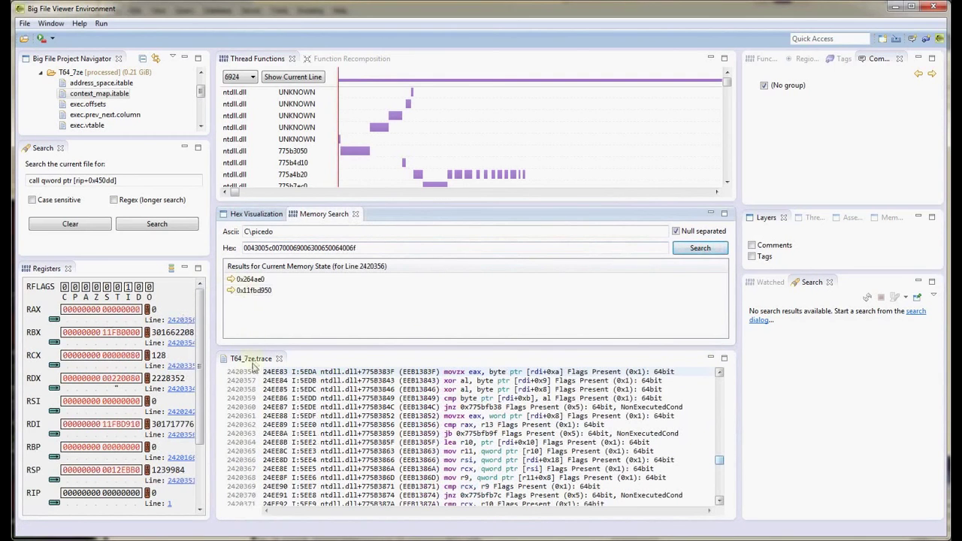
- Reopen the 0x11fbd950 result in the hex view and examine the full file path stored above it
double_click(255, 294)
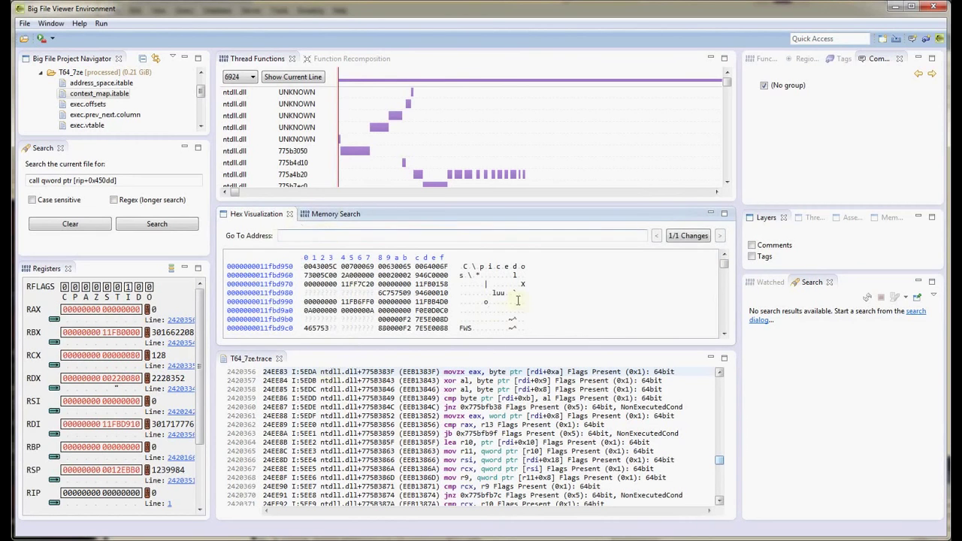
scroll(569, 299, up, 2)
scroll(567, 298, up, 1)
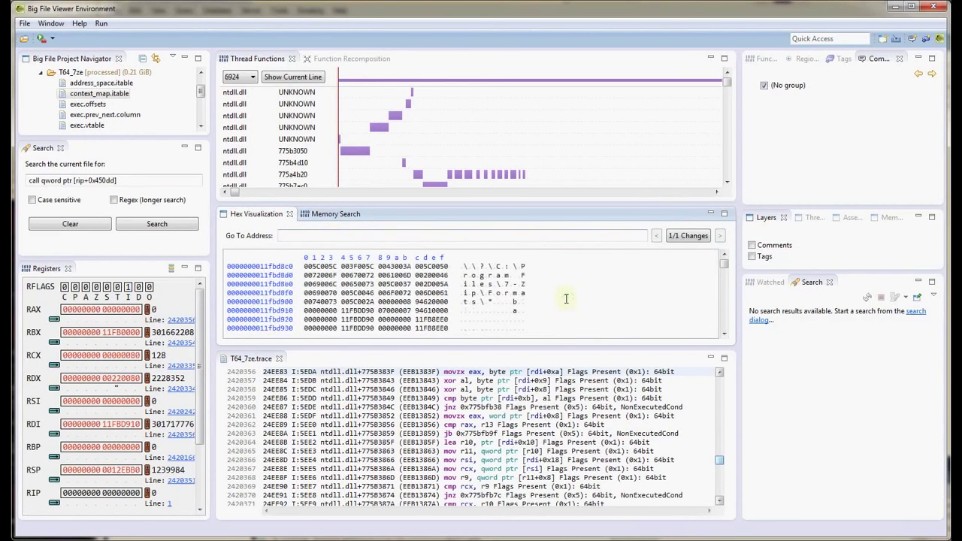
- Jump from the hex value at 11fbd8dc in the stored path to the trace line where it most recently changed
drag(467, 268, 490, 299)
click(453, 279)
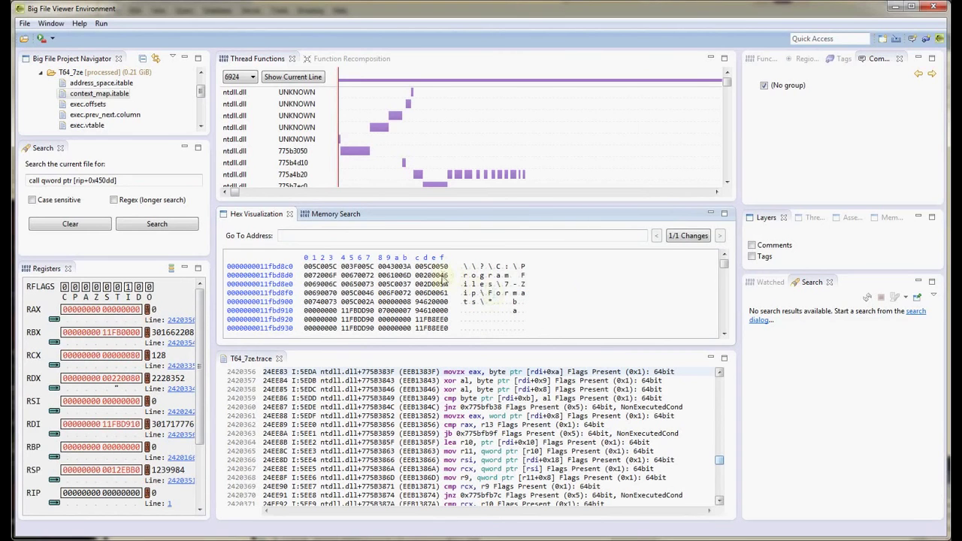
right_click(445, 278)
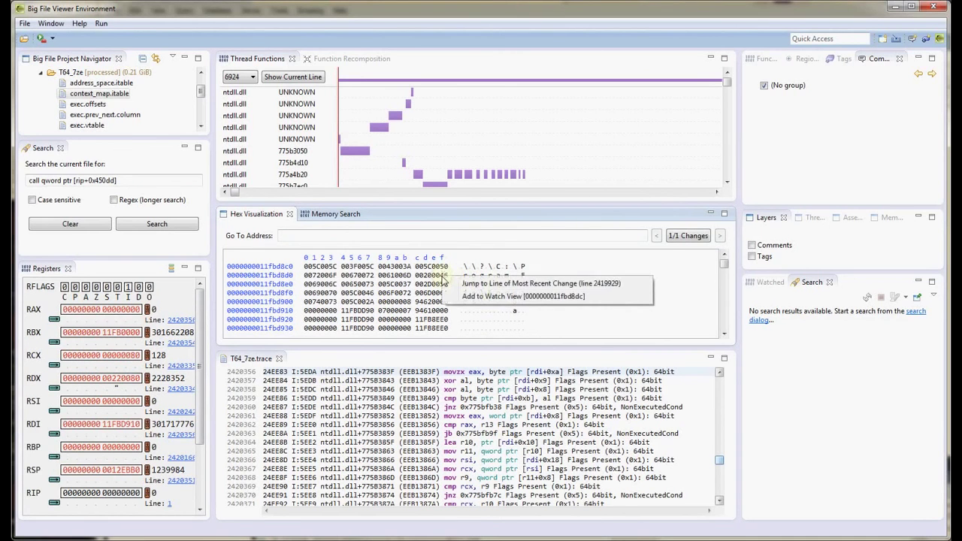
click(616, 288)
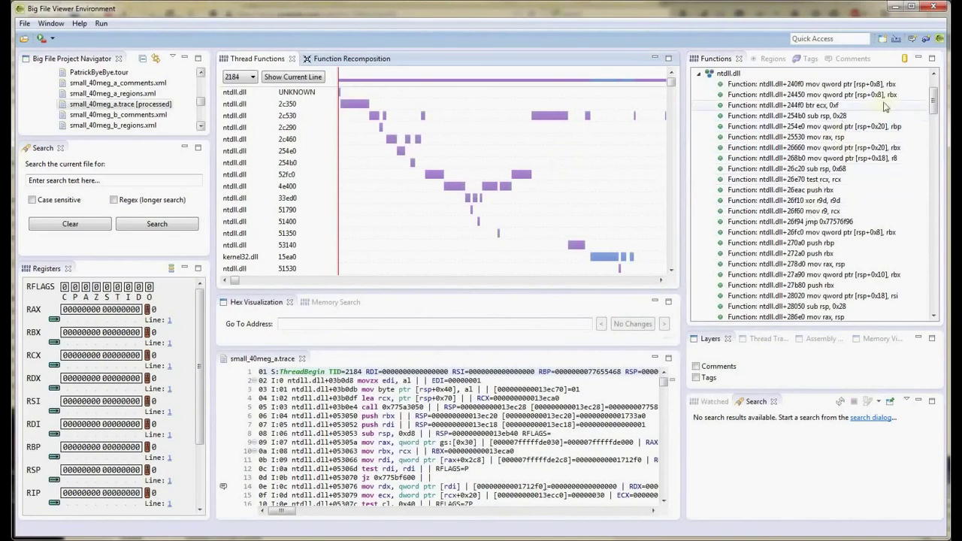
- Load the library exports from ntdll.dll and match its symbols to the functions in the trace
click(905, 60)
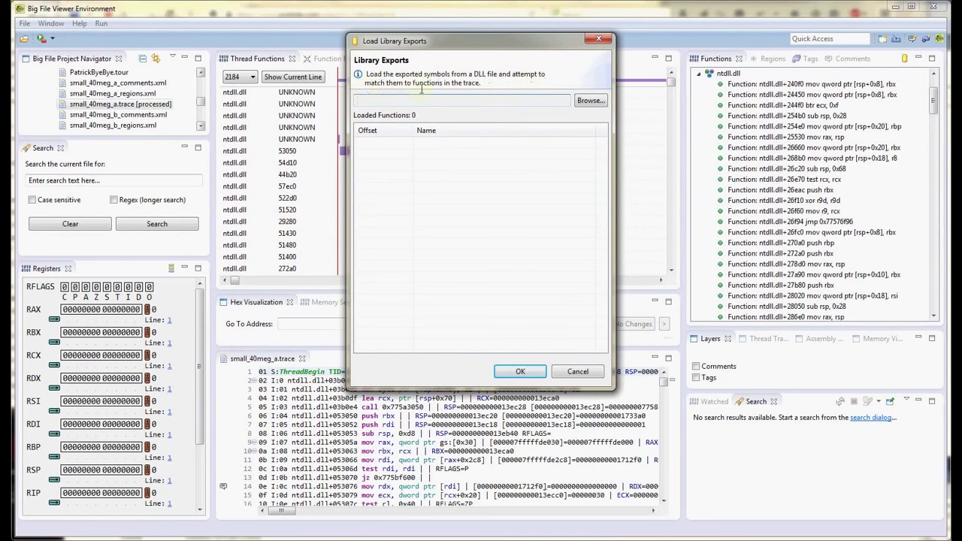
click(590, 100)
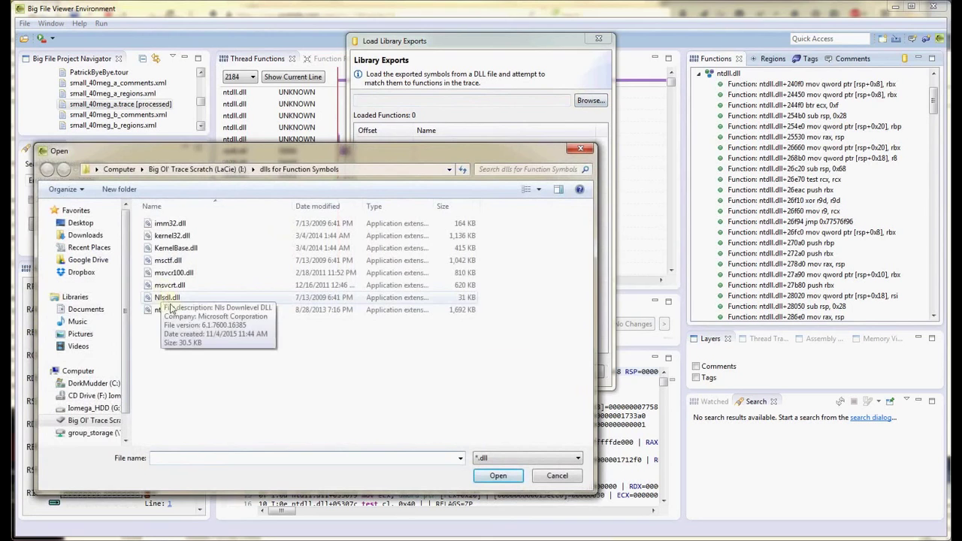
click(165, 310)
click(498, 475)
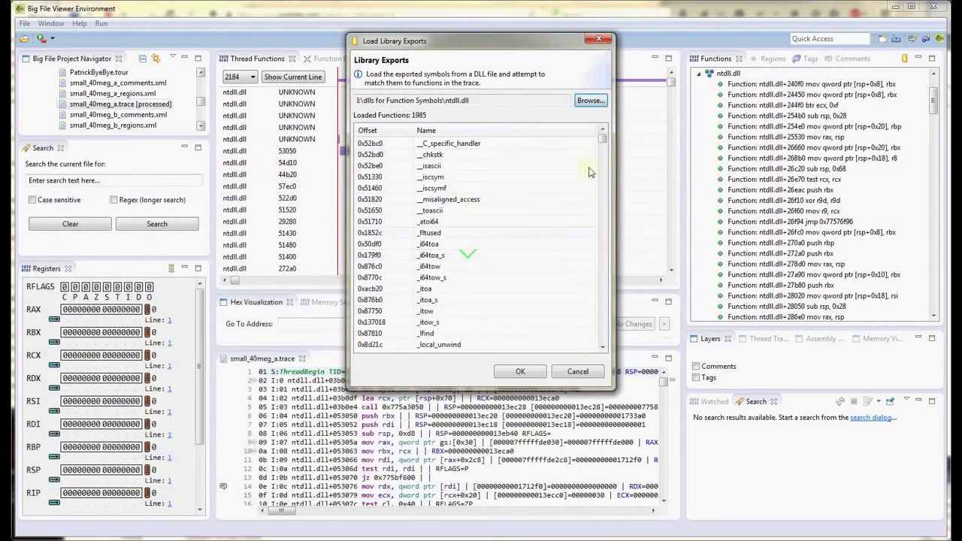
drag(602, 153, 602, 285)
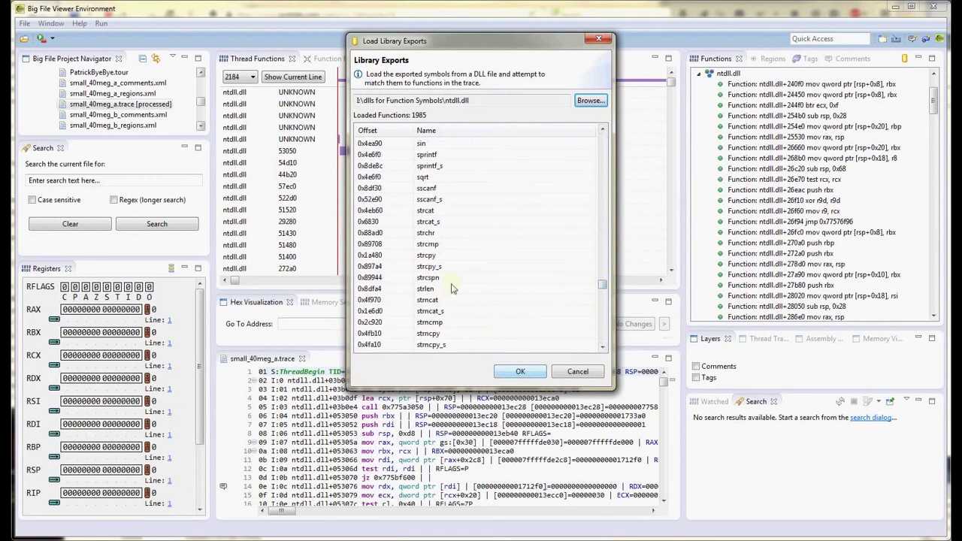
click(518, 372)
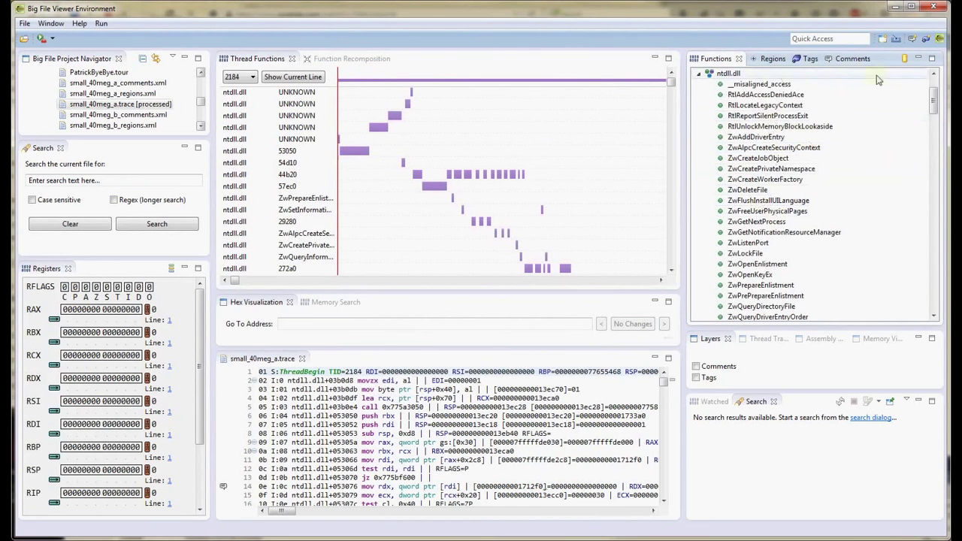
- Load and match the library exports from msvcrt.dll, and select _CrtSetDbgFlag among that module's functions
click(905, 59)
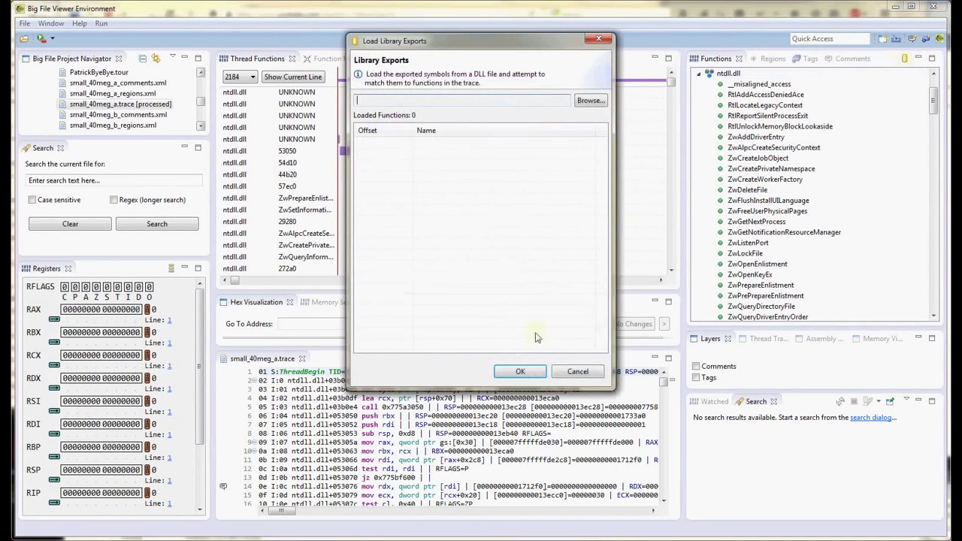
click(590, 100)
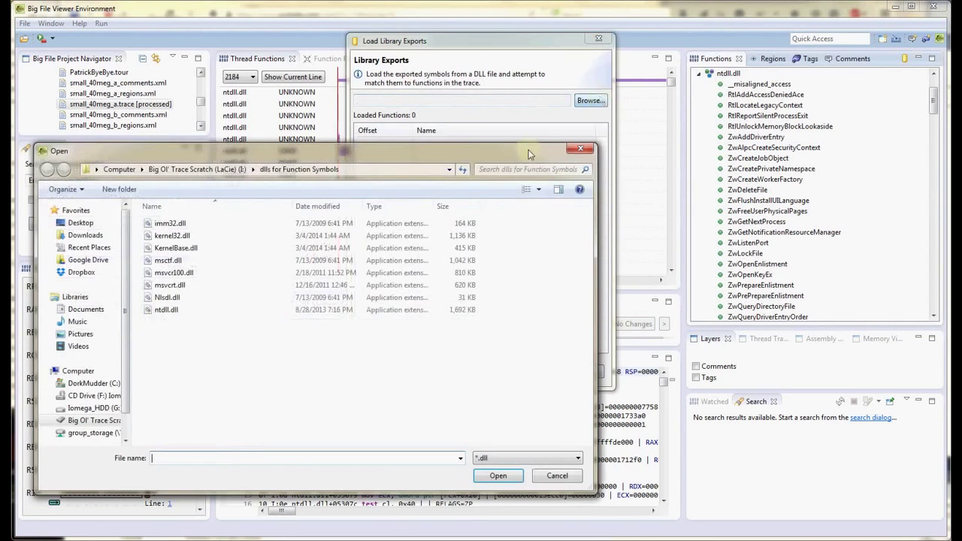
click(169, 286)
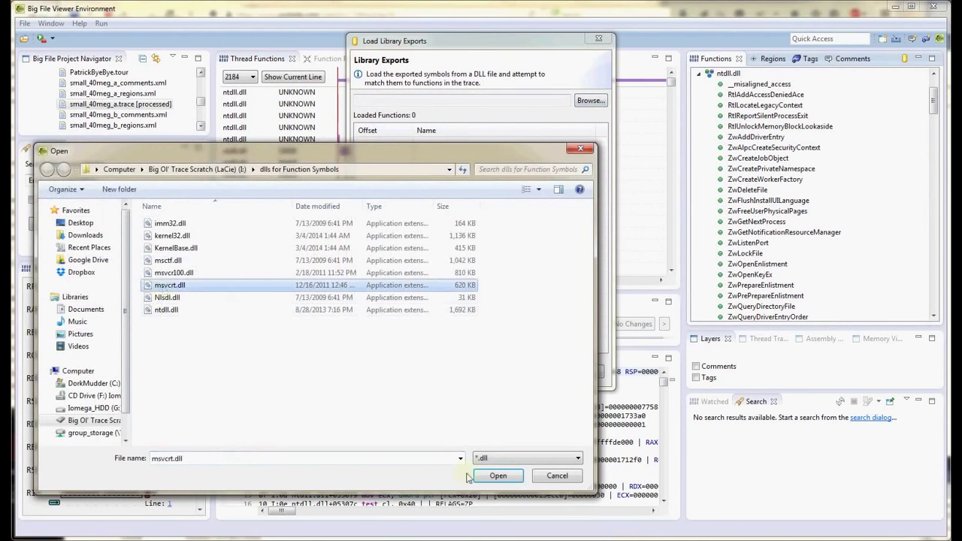
click(498, 476)
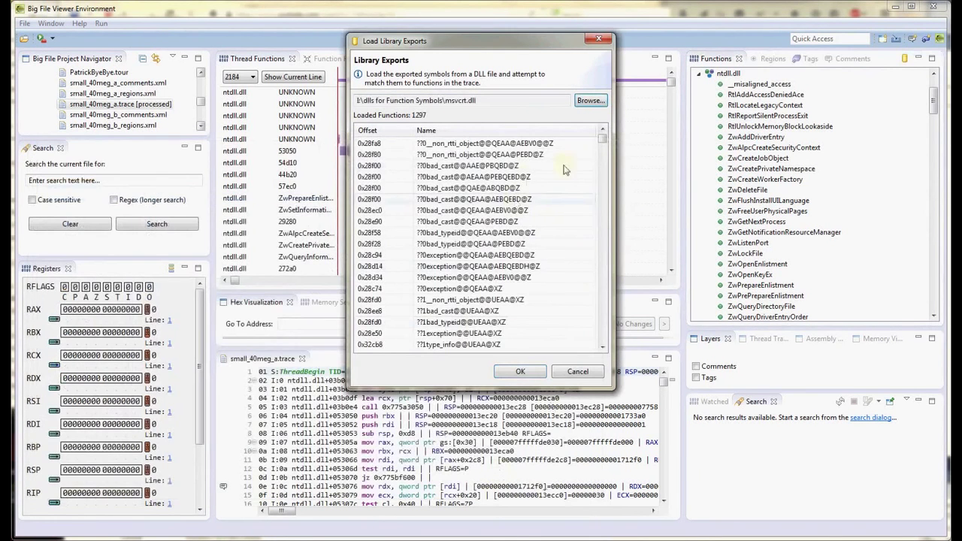
drag(604, 140, 604, 263)
click(533, 376)
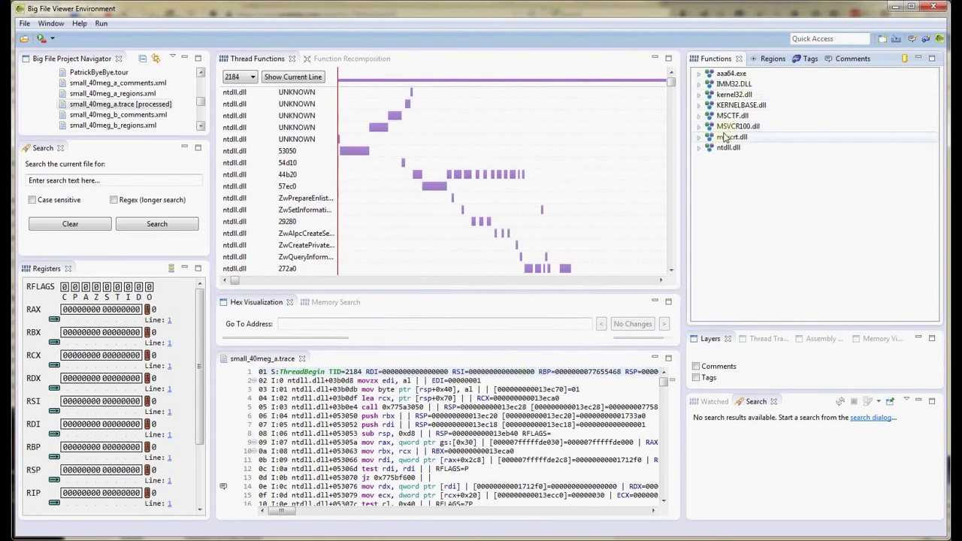
click(699, 137)
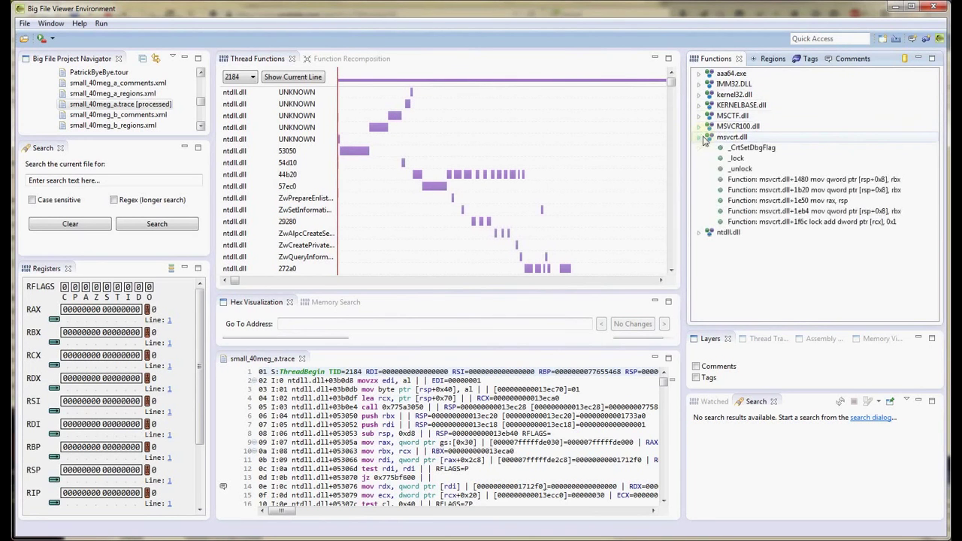
click(746, 148)
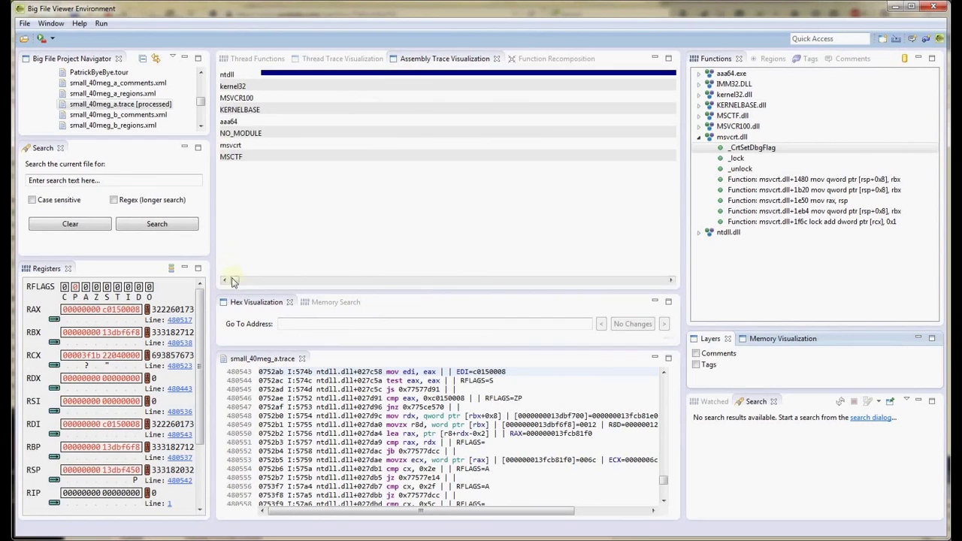
- In the Assembly Trace Visualization, select the long ntdll block and step back two trace lines from its start
mouse_move(233, 280)
mouse_down()
mouse_move(318, 282)
mouse_move(307, 286)
mouse_up()
drag(304, 284, 306, 287)
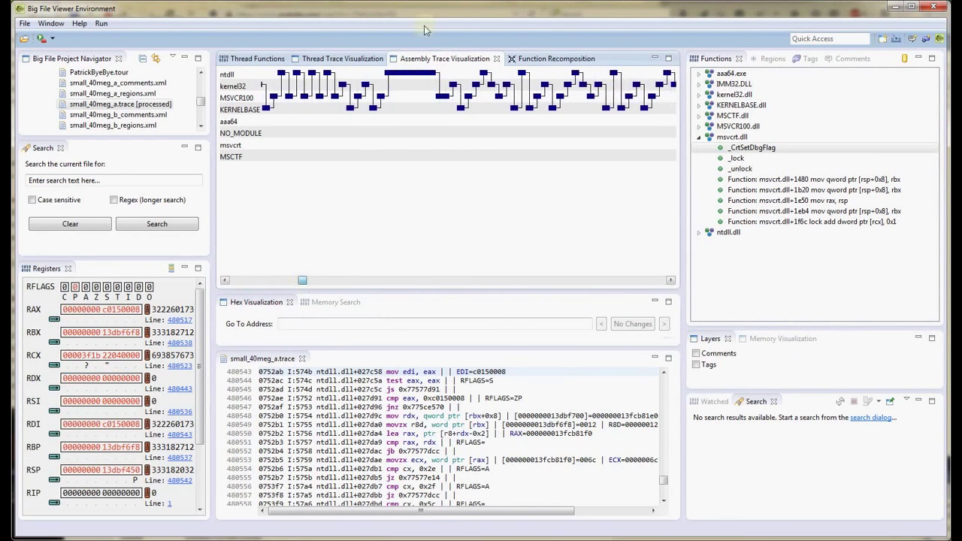
click(424, 75)
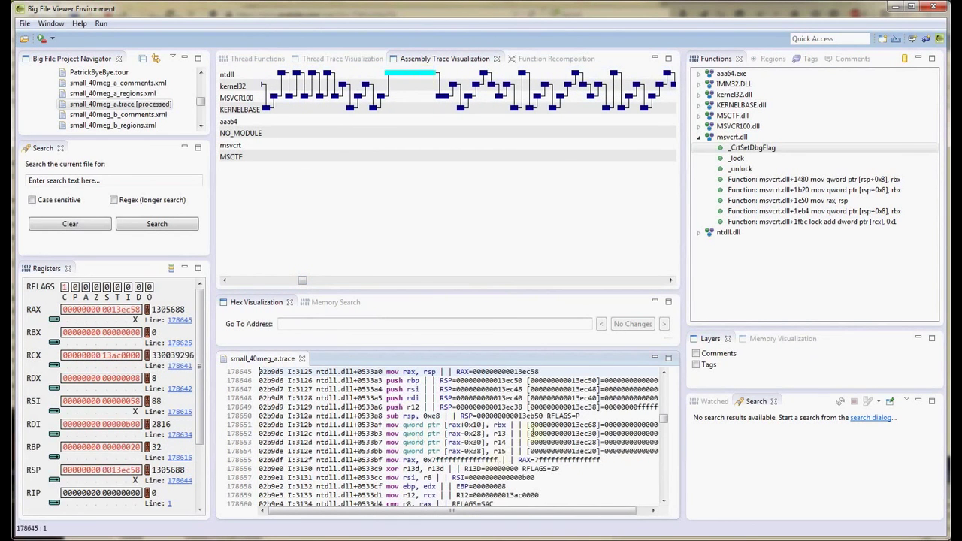
click(554, 372)
key(Up)
key(Up)
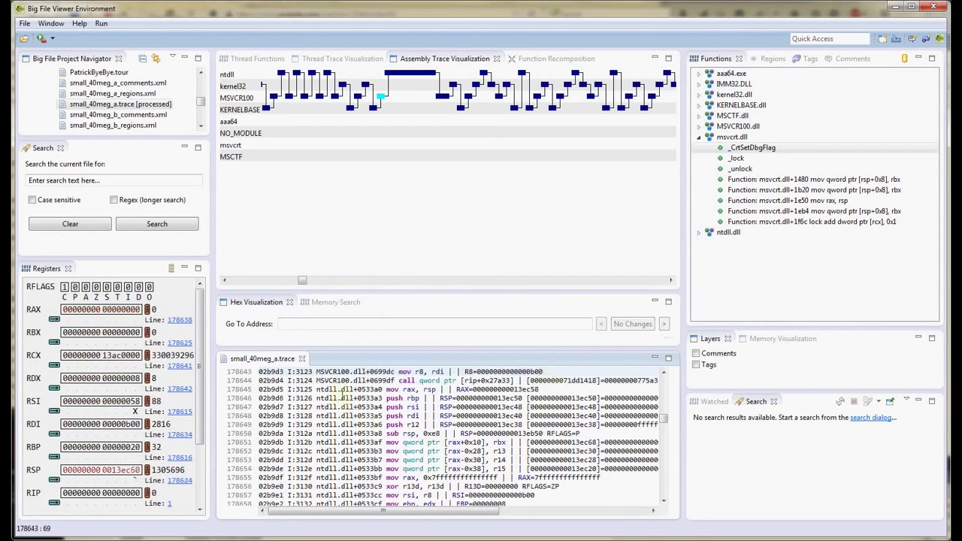
- Compare the MSVCR100 and ntdll trace lines at the block transition, ending on the MSVCR100 call at line 178644
drag(313, 381, 357, 389)
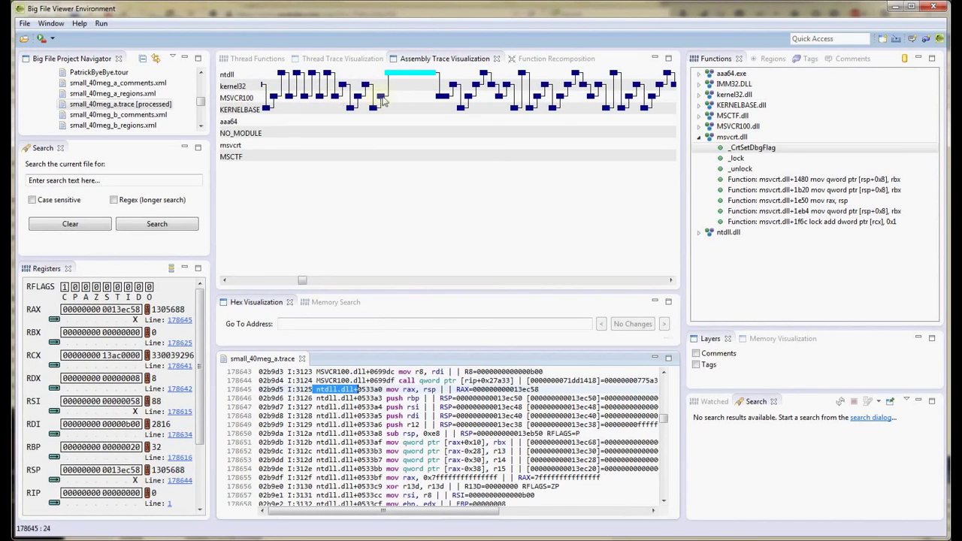
click(311, 372)
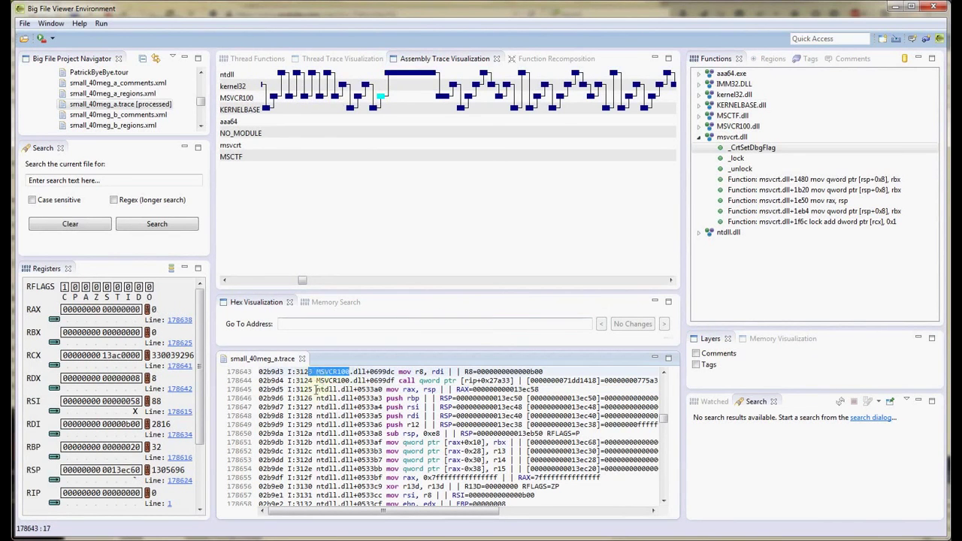
click(317, 389)
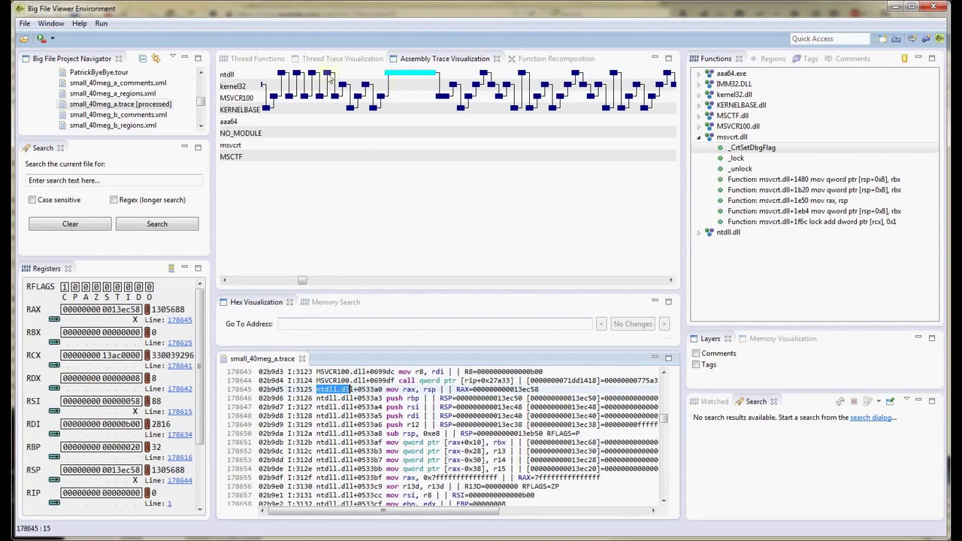
click(410, 79)
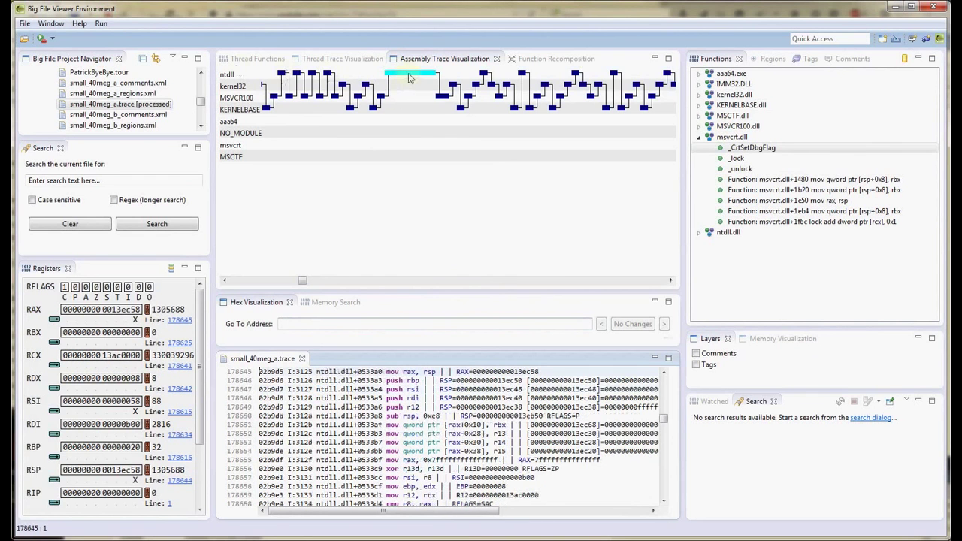
scroll(350, 372, up, 1)
click(352, 381)
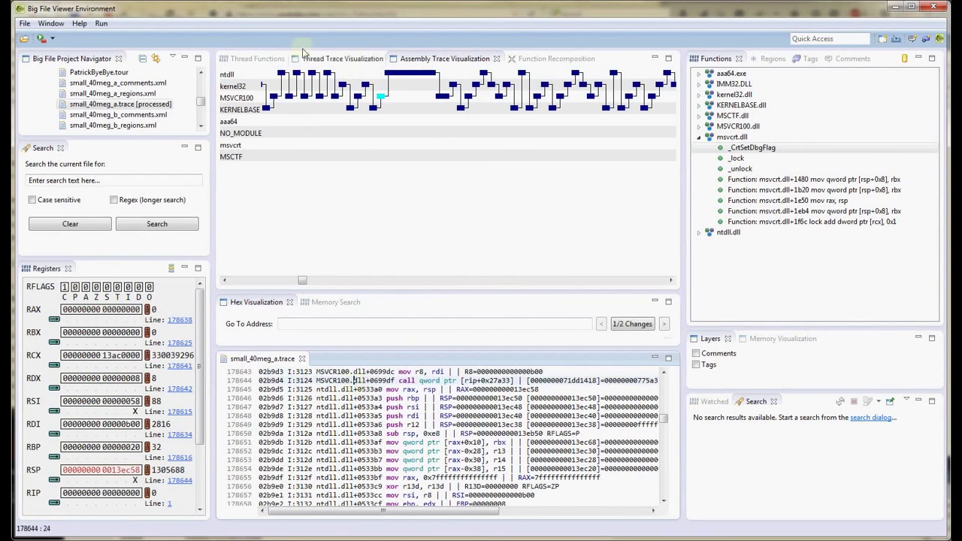
- View the functions of thread 1396 in the Thread Functions view and return to the current trace line's thread
click(242, 62)
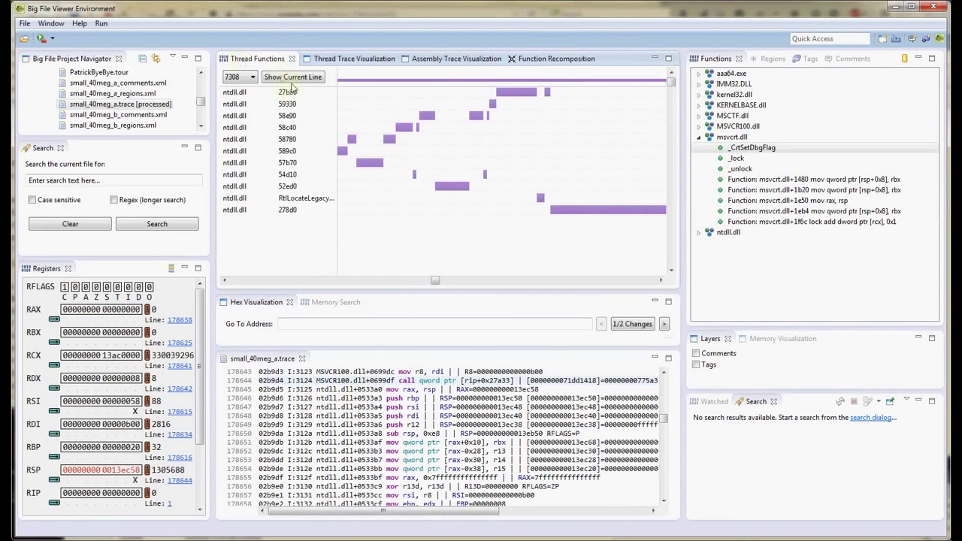
click(291, 78)
click(247, 78)
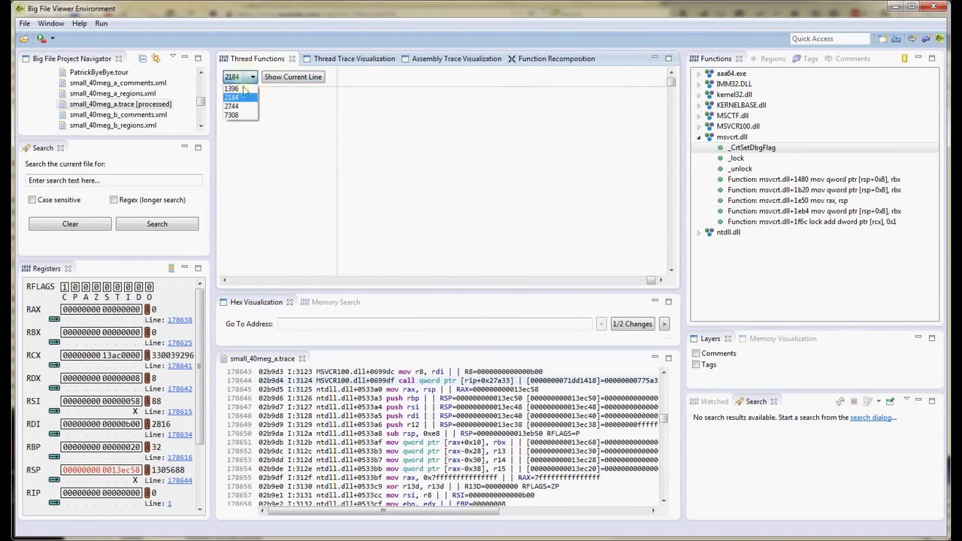
click(245, 88)
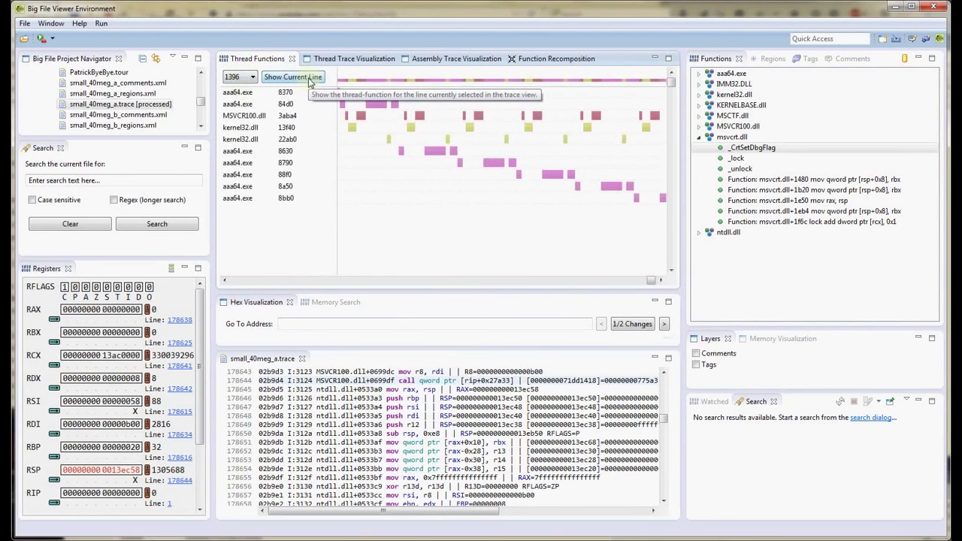
click(310, 80)
- Switch the Thread Functions view to thread 2744 and show the current trace line's function again
click(249, 78)
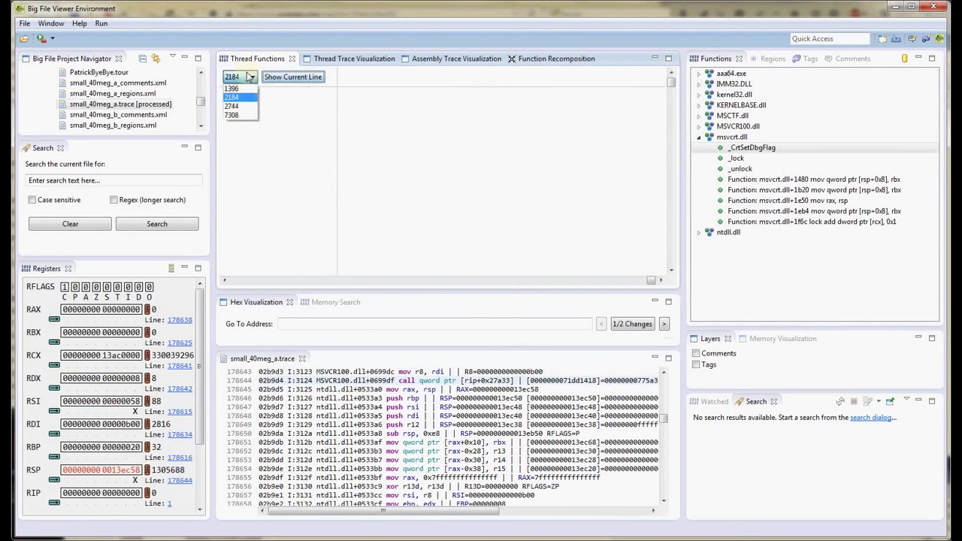
click(245, 107)
click(295, 78)
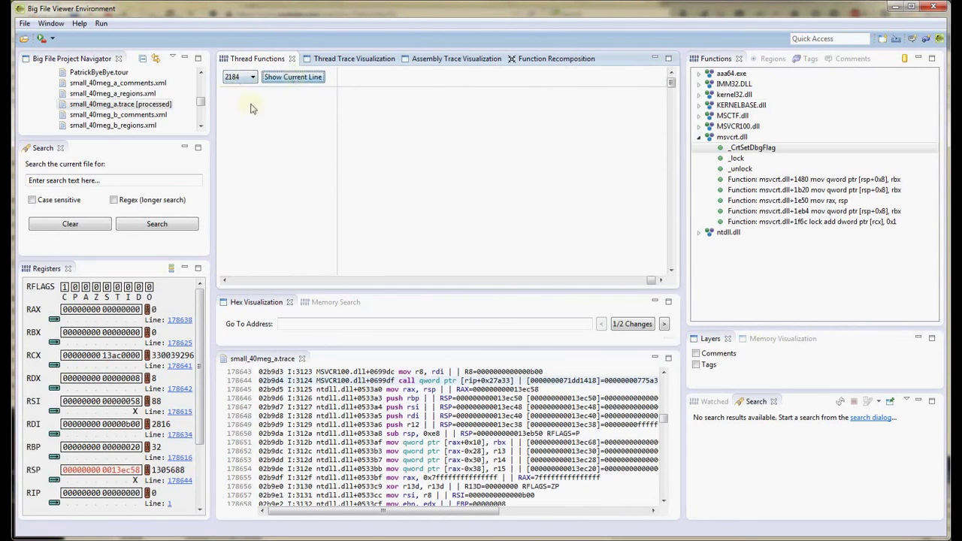